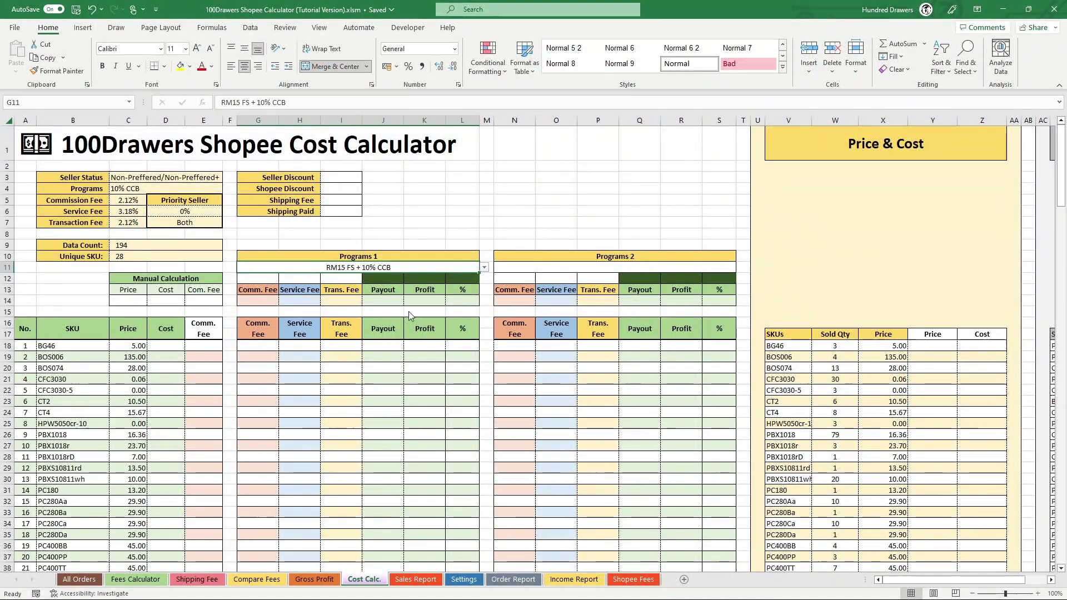
# Try trial costs (0.52, 58.5, 13.5, 8.5, 9.8, 8.75) and a 5% BOS006 fee, then undo them
pyautogui.click(982, 346)
pyautogui.write('0.52')
pyautogui.press('Return')
pyautogui.write('58.5')
pyautogui.press('Return')
pyautogui.write('13.5')
pyautogui.click(258, 278)
pyautogui.write('5%')
pyautogui.click(982, 401)
pyautogui.write('8.5')
pyautogui.press('Return')
pyautogui.write('9.8')
pyautogui.press('Return')
pyautogui.write('0')
pyautogui.press('Return')
pyautogui.write('8.75')
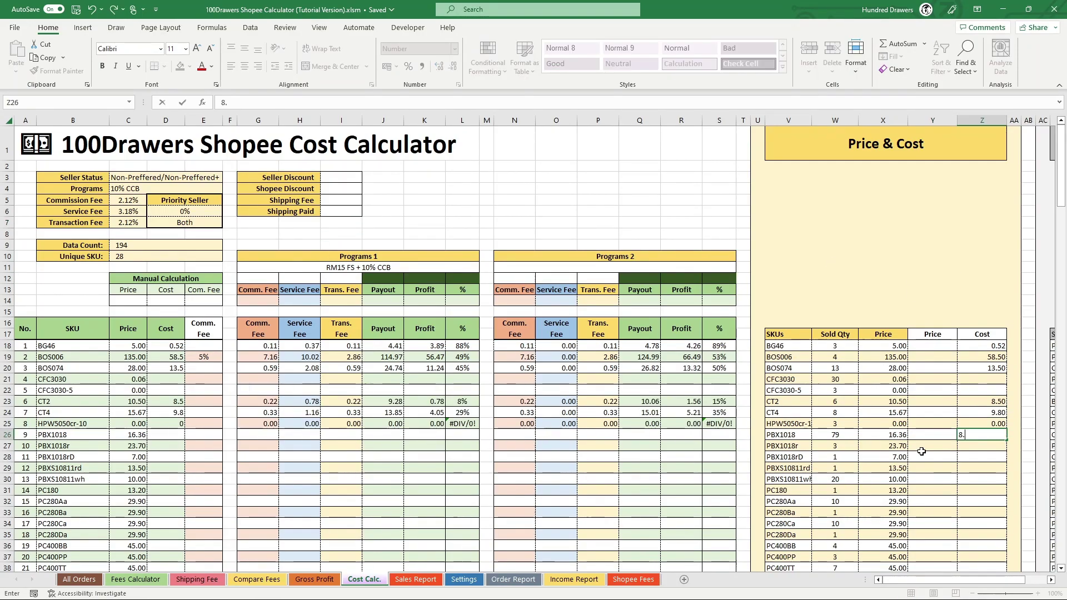
pyautogui.press('Return')
pyautogui.hotkey('ctrl', 'z')
pyautogui.hotkey('ctrl', 'z')
pyautogui.hotkey('ctrl', 'z')
pyautogui.hotkey('ctrl', 'z')
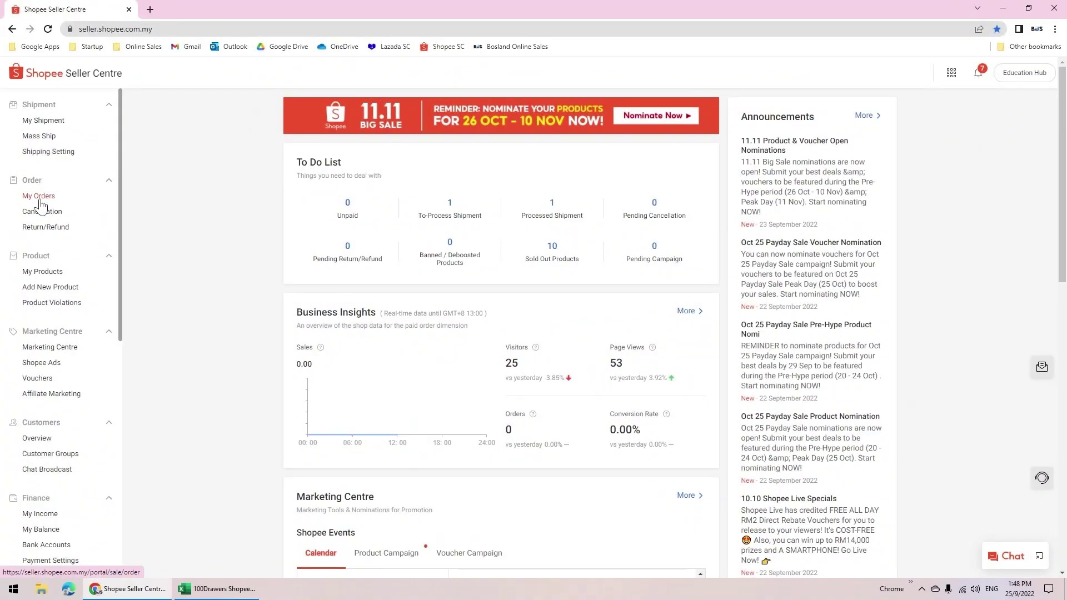
# Export Shopee orders created May 1–31 and open the downloaded order report
pyautogui.click(50, 195)
pyautogui.click(749, 156)
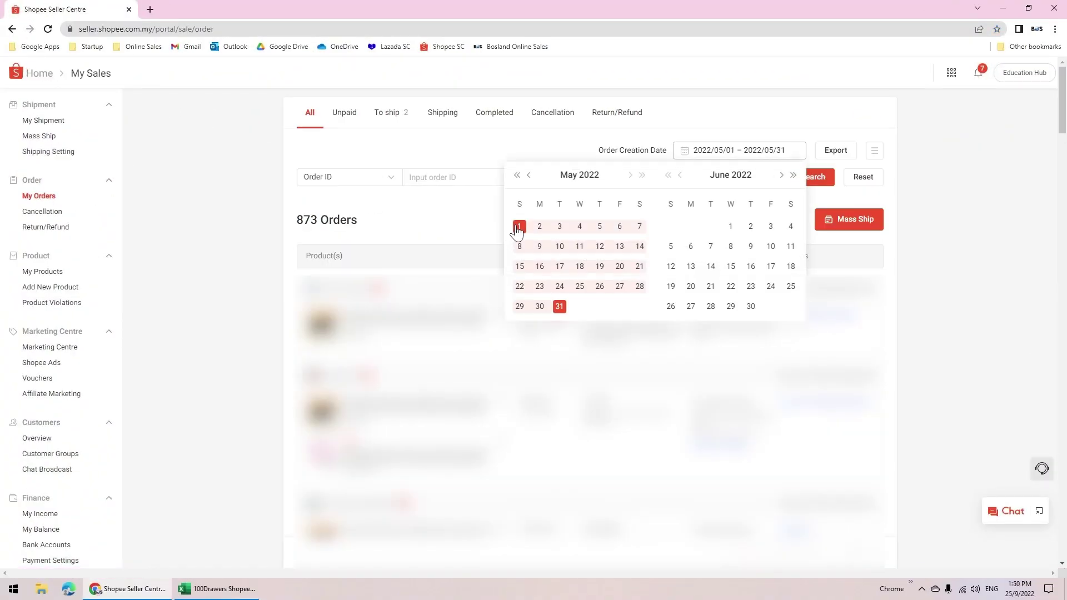
pyautogui.click(519, 226)
pyautogui.click(560, 307)
pyautogui.click(841, 151)
pyautogui.click(850, 218)
pyautogui.click(75, 555)
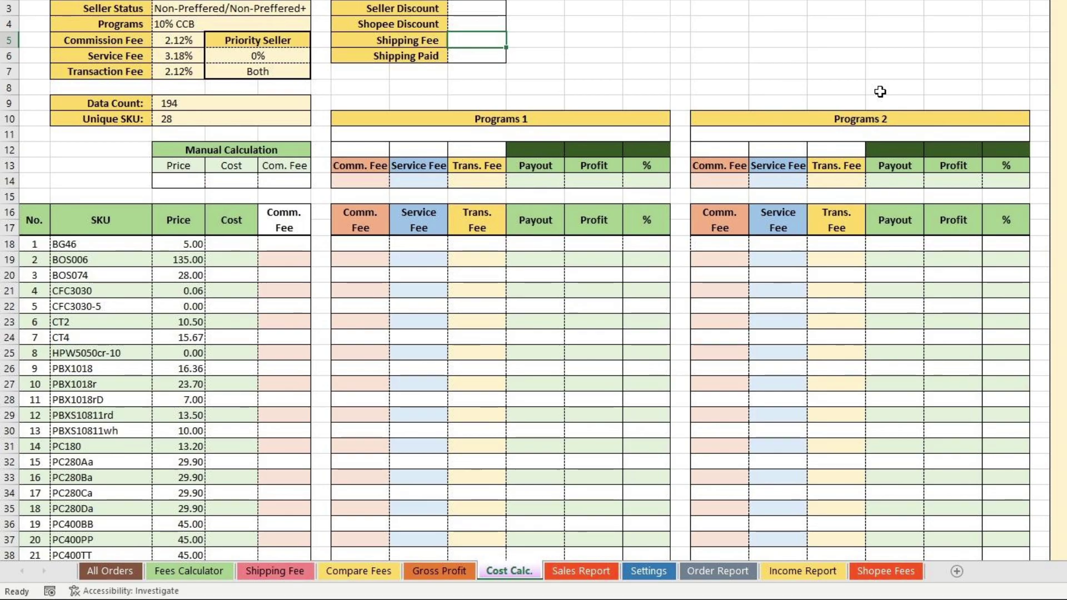
# Pick RM15 FS + 10% CCB from the Programs 1 program dropdown
pyautogui.click(629, 134)
pyautogui.click(677, 133)
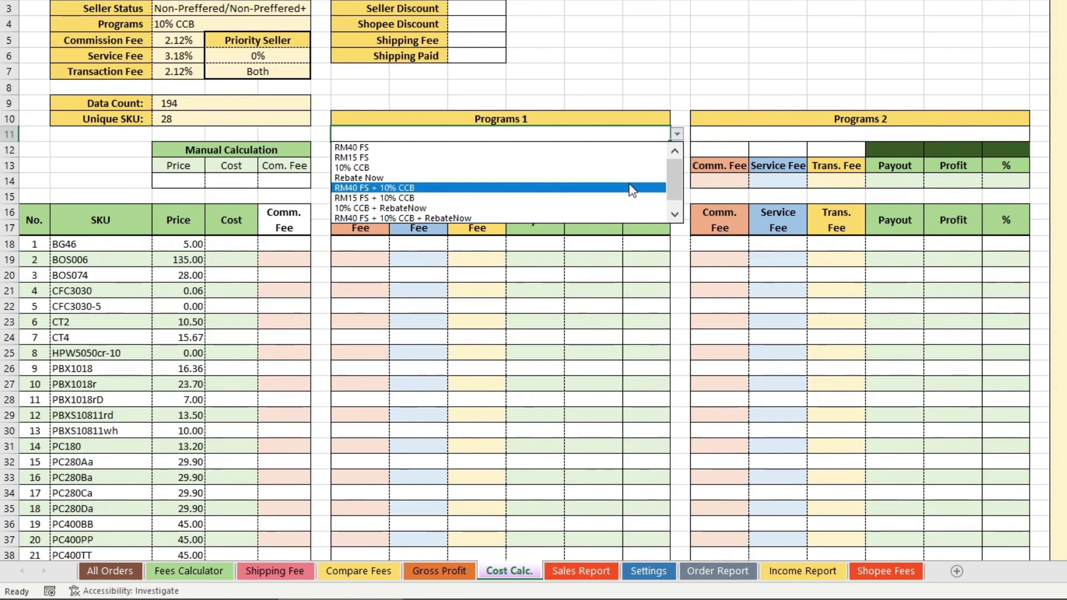
pyautogui.click(606, 198)
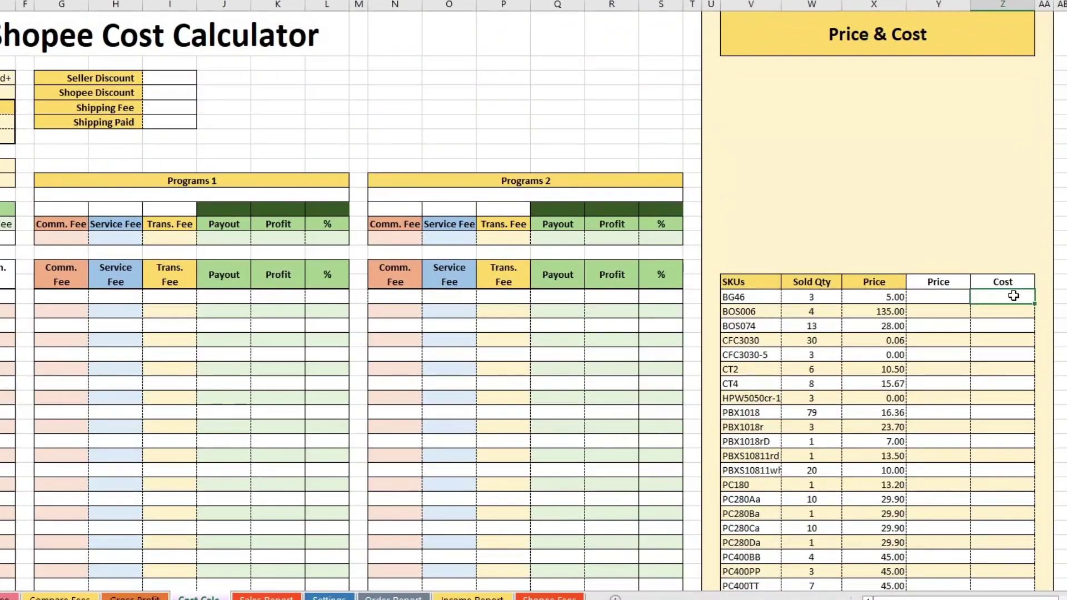
# Enter costs 0.52 for BG46, 0.5 for BOS006 and 13.5 for BOS074, dropping CFC3030's cost
pyautogui.write('0.52')
pyautogui.press('Return')
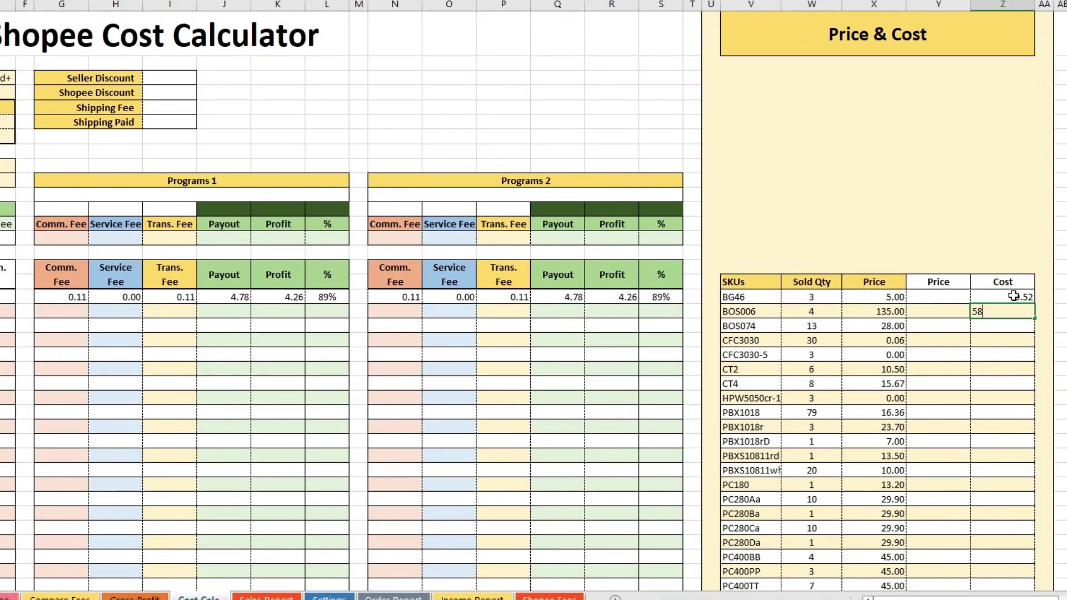
pyautogui.write('.5')
pyautogui.press('Return')
pyautogui.press('Up')
pyautogui.press('Left')
pyautogui.press('Right')
pyautogui.press('Down')
pyautogui.write('13.5')
pyautogui.press('Return')
pyautogui.write('0.42')
pyautogui.press('Return')
pyautogui.hotkey('ctrl', 'z')
pyautogui.press('Down')
pyautogui.press('Down')
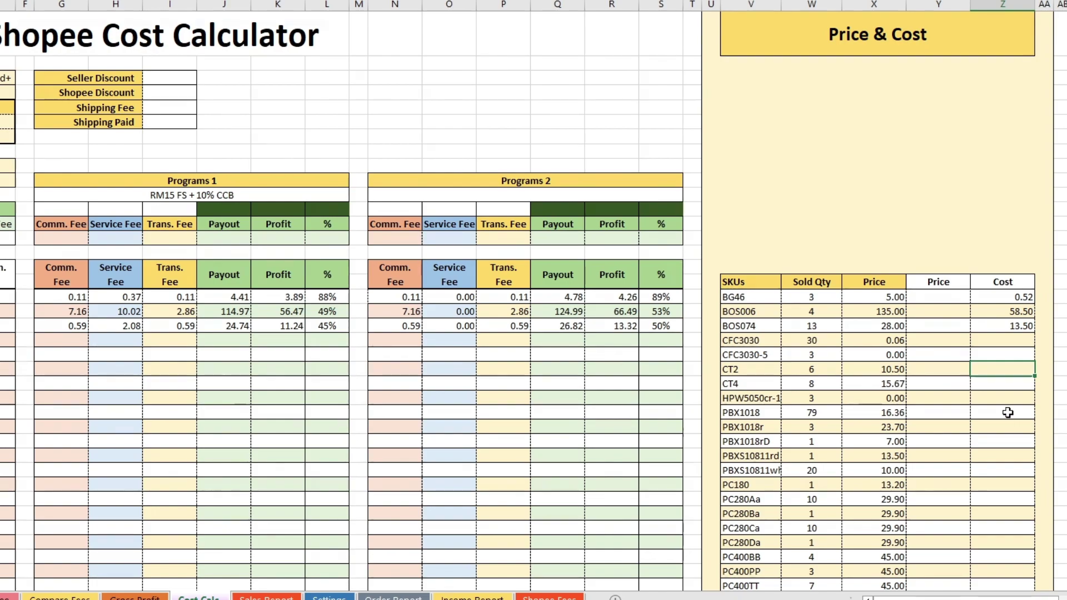
# Enter costs 15.31, 17.19, 8.75, 6.64 and 2.78 for PBX1018 through PC180
pyautogui.click(1007, 412)
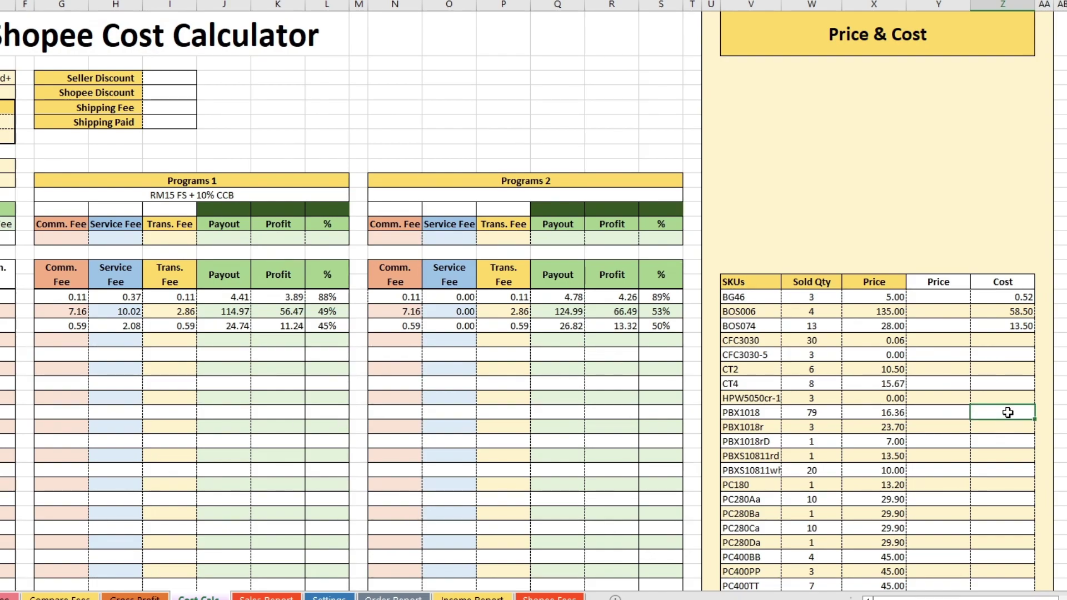
pyautogui.write('23.00')
pyautogui.press('Escape')
pyautogui.write('15.31')
pyautogui.press('Return')
pyautogui.write('17.19')
pyautogui.press('Return')
pyautogui.press('Return')
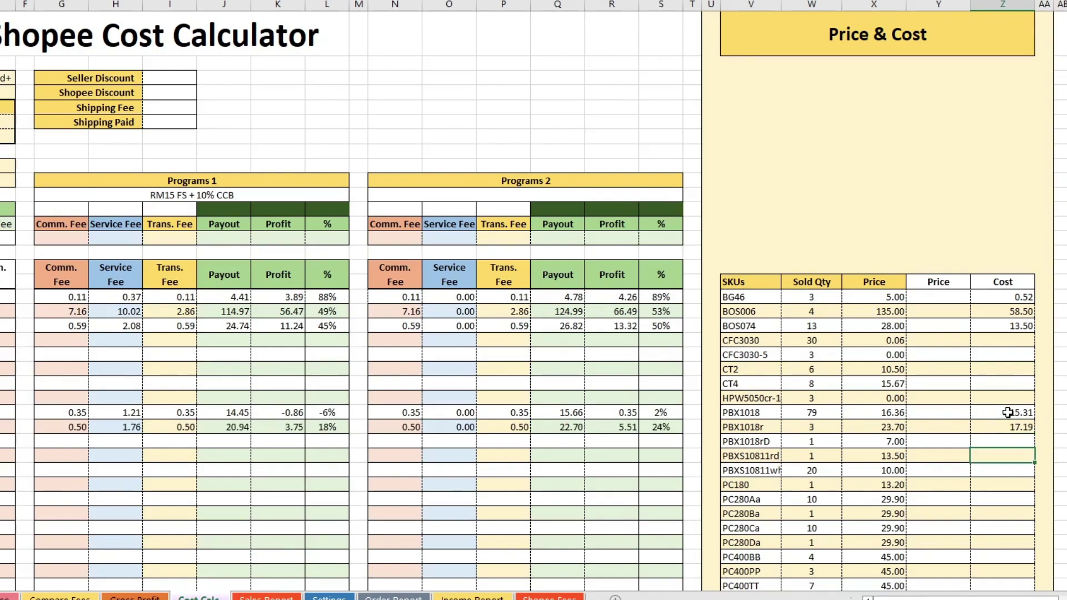
pyautogui.write('8.75')
pyautogui.press('Return')
pyautogui.write('6.64')
pyautogui.press('Return')
pyautogui.write('2.78')
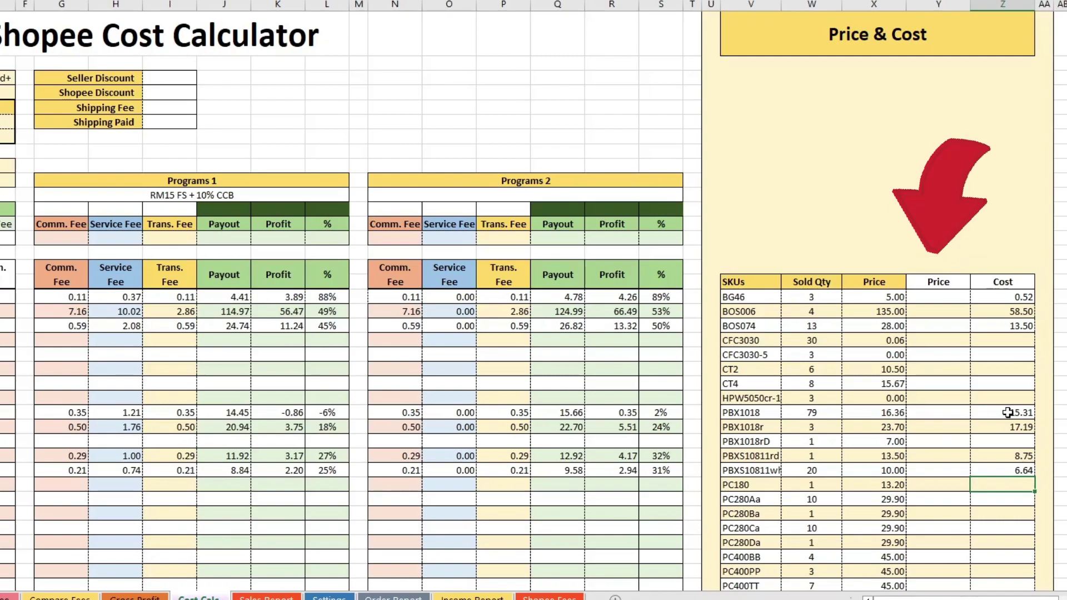
pyautogui.press('Return')
# Set PBXS10811rd's price to 14.50
pyautogui.click(936, 455)
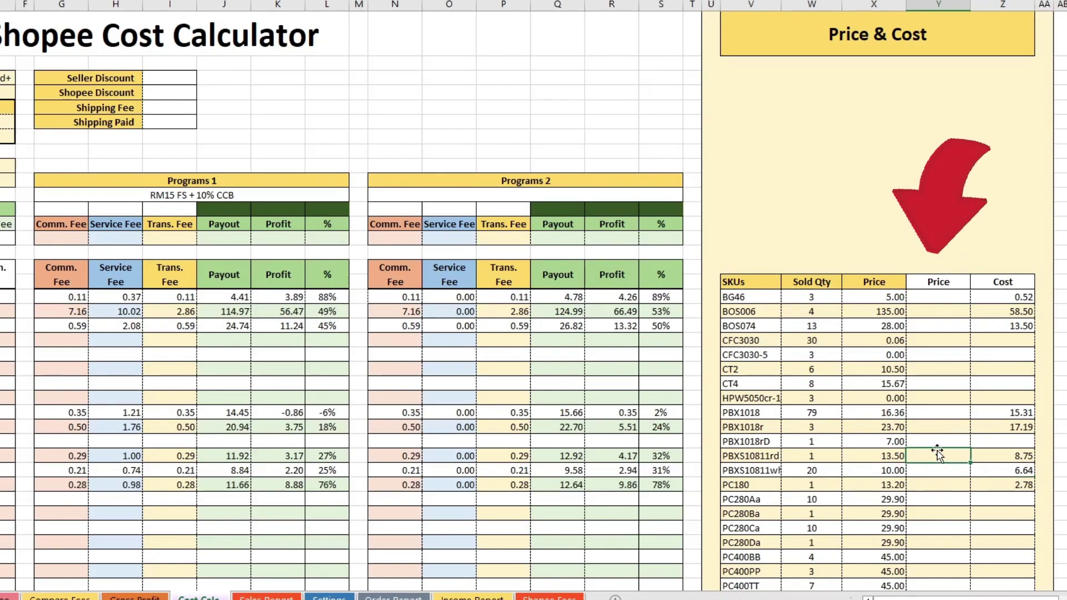
pyautogui.write('14')
pyautogui.hotkey('ctrl', 'Return')
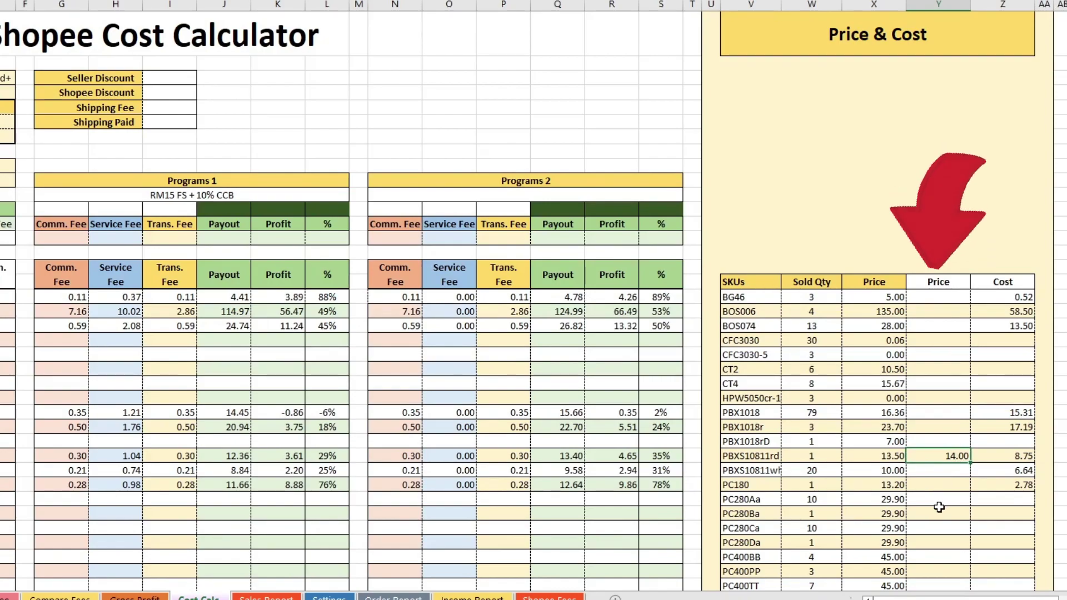
pyautogui.write('14.5')
pyautogui.press('Return')
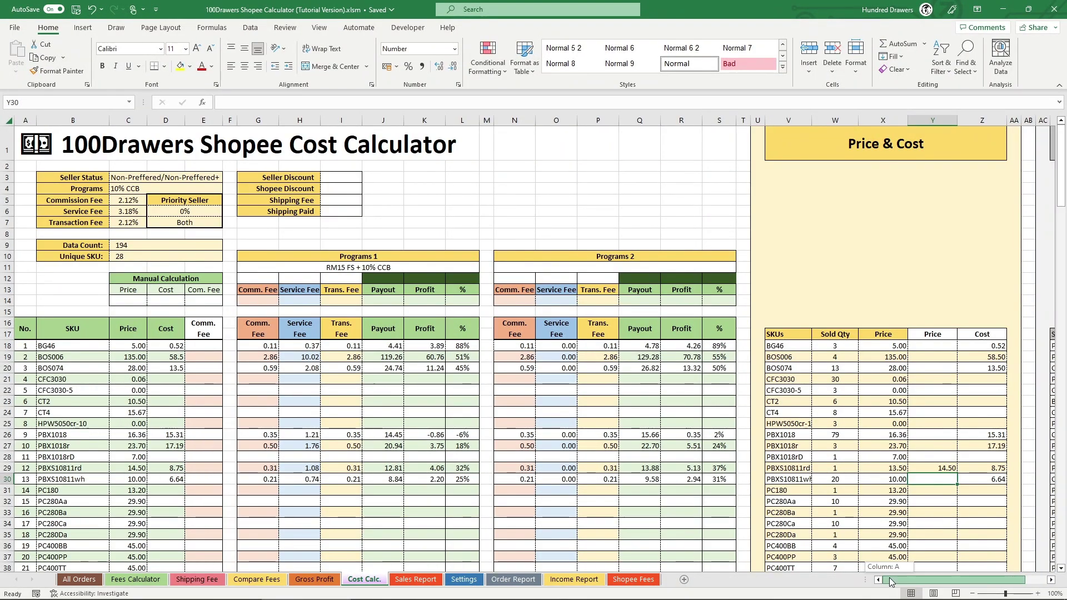
# Enter price 16, cost 10.25 and 4% commission in the Manual Calculation row, then select those cells
pyautogui.moveTo(889, 579); pyautogui.dragTo(909, 579)
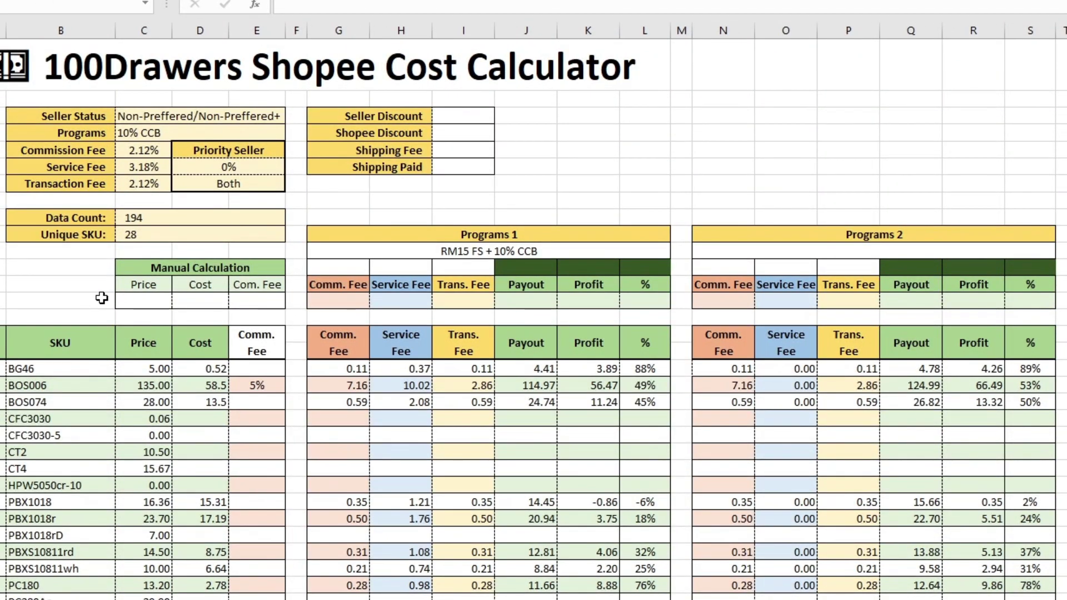
pyautogui.moveTo(94, 298); pyautogui.dragTo(71, 298)
pyautogui.click(136, 302)
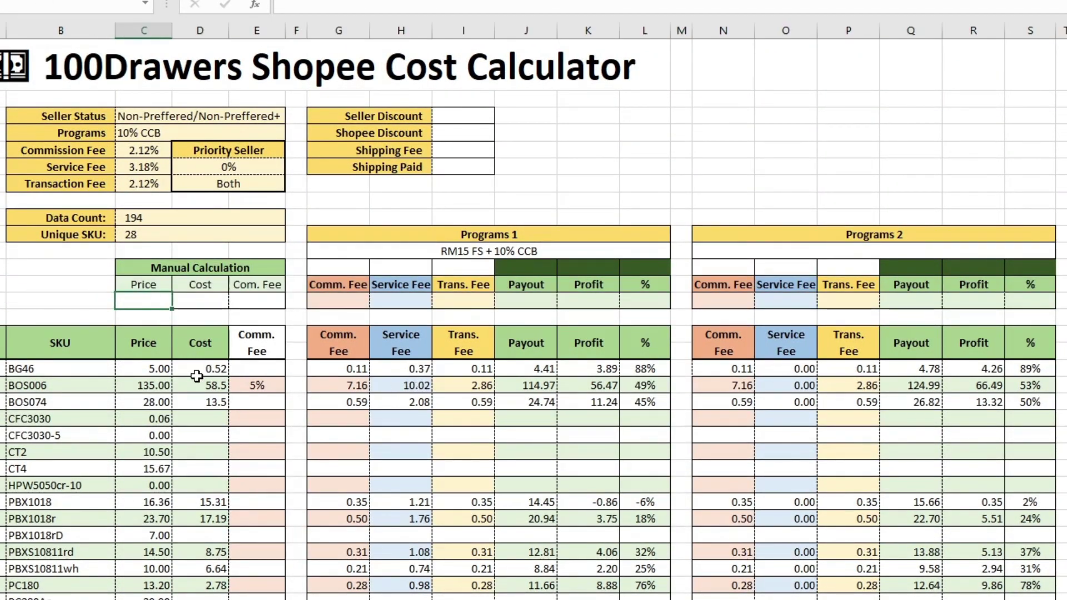
pyautogui.write('16')
pyautogui.press('Tab')
pyautogui.write('10.25')
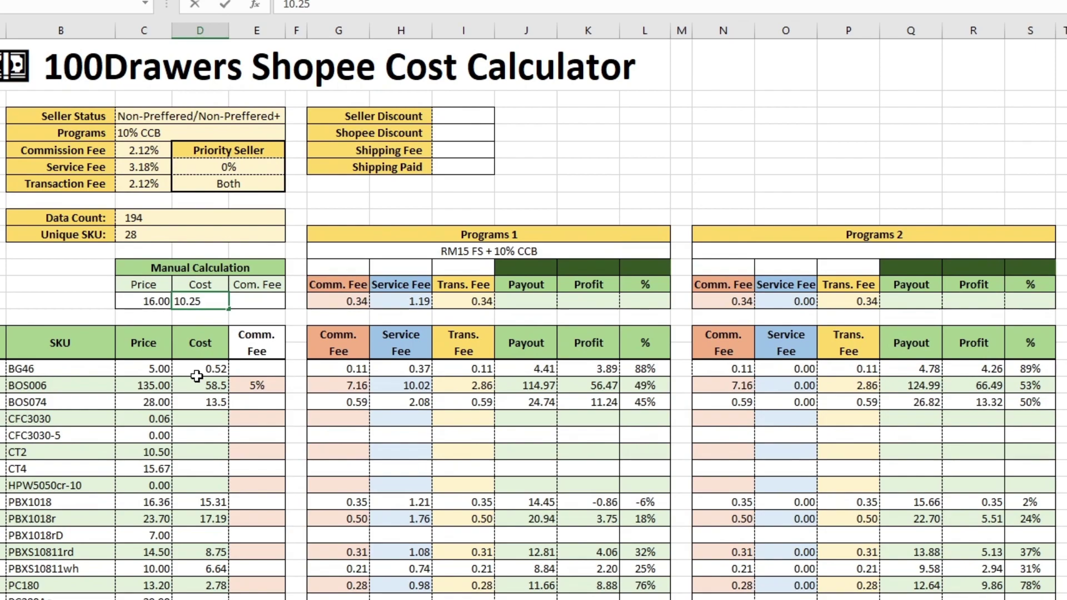
pyautogui.press('Return')
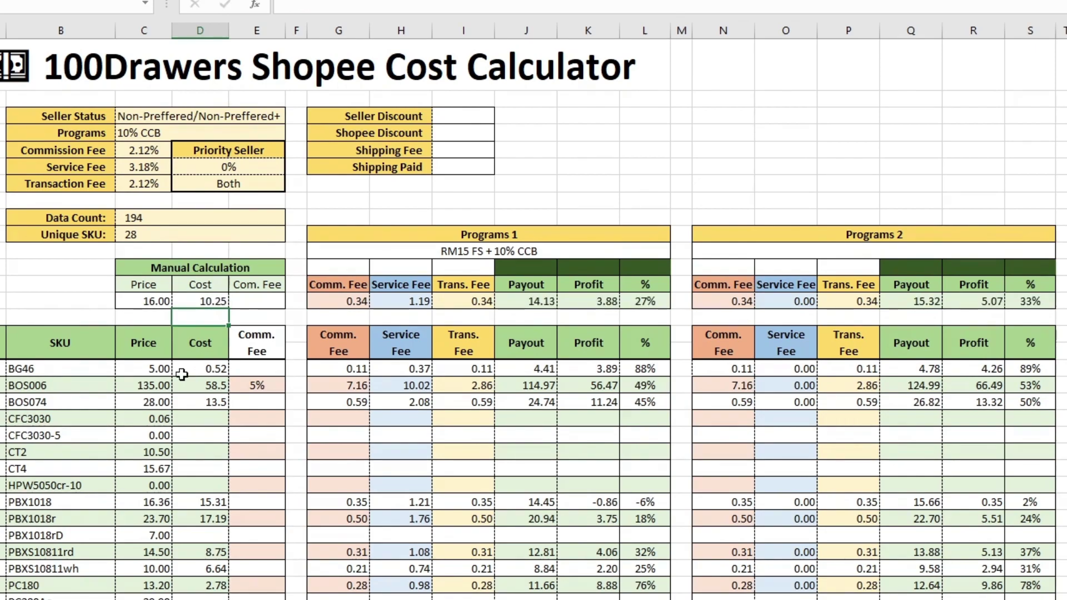
pyautogui.click(258, 300)
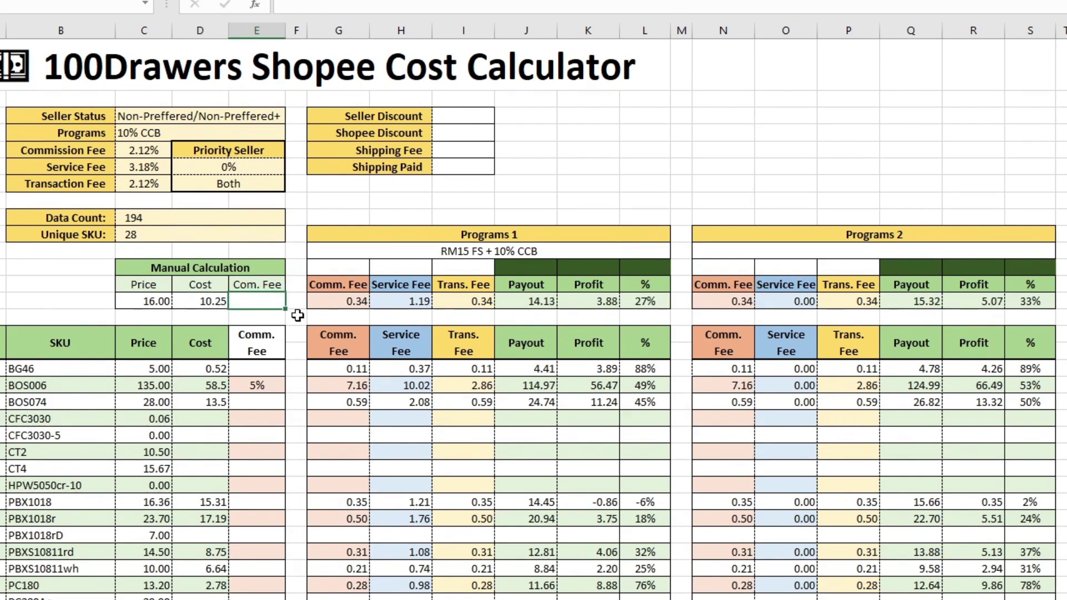
pyautogui.write('4')
pyautogui.press('Return')
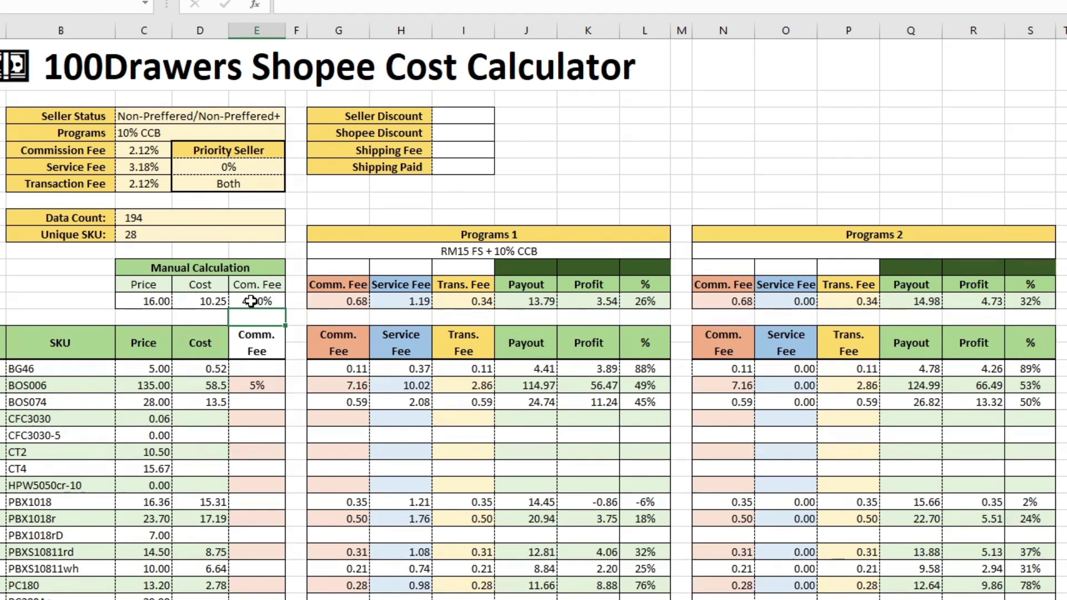
pyautogui.moveTo(251, 301); pyautogui.dragTo(152, 307)
# Clear the manual inputs and insert a copy of the Programs 2 columns N–T
pyautogui.press('Delete')
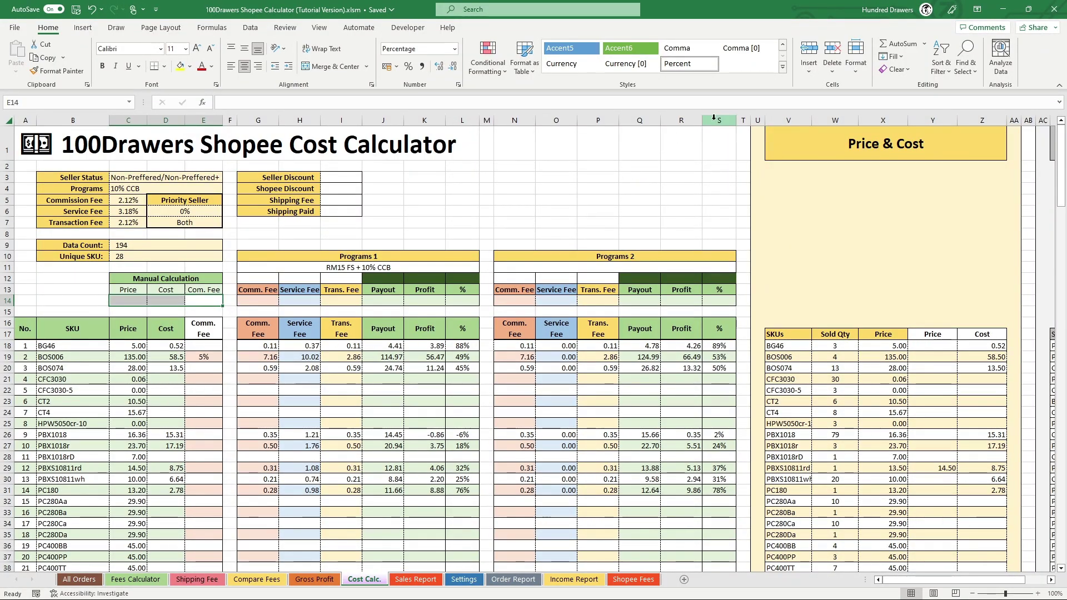
pyautogui.moveTo(740, 120); pyautogui.dragTo(510, 115)
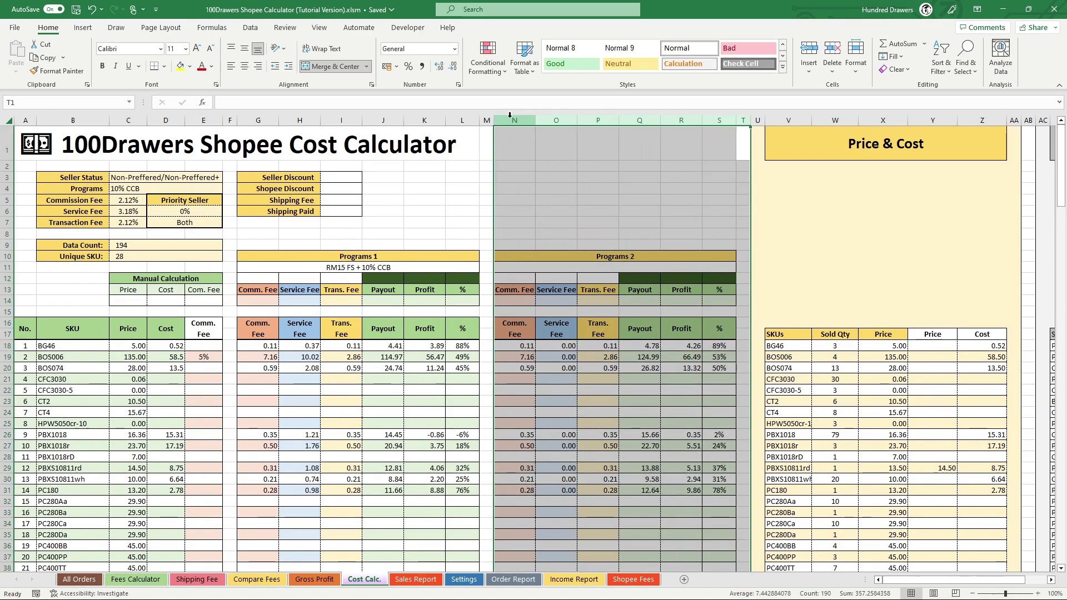
pyautogui.hotkey('ctrl', 'c')
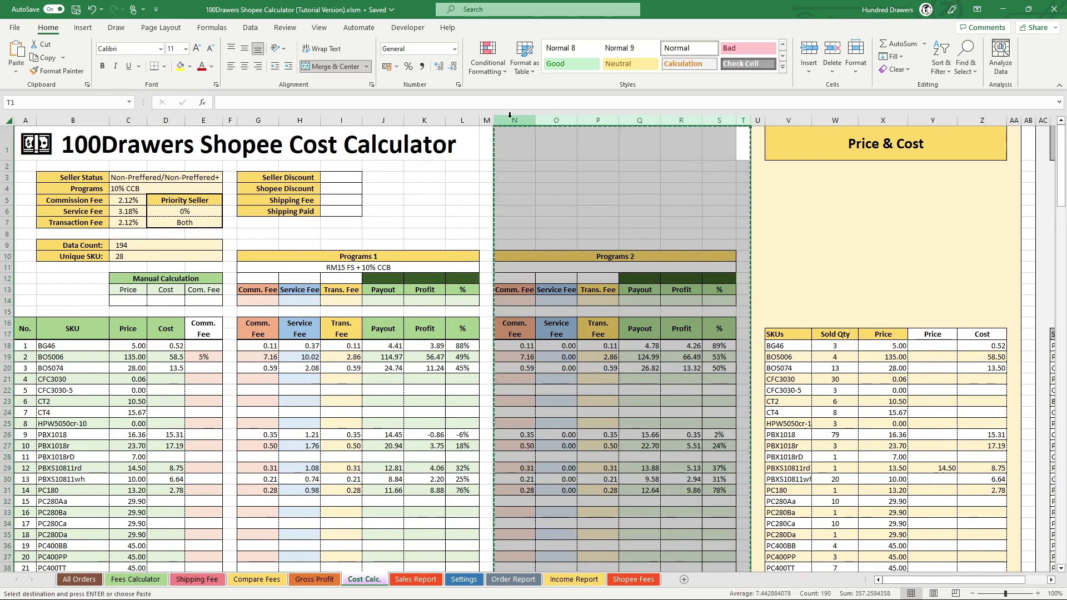
pyautogui.click(808, 51)
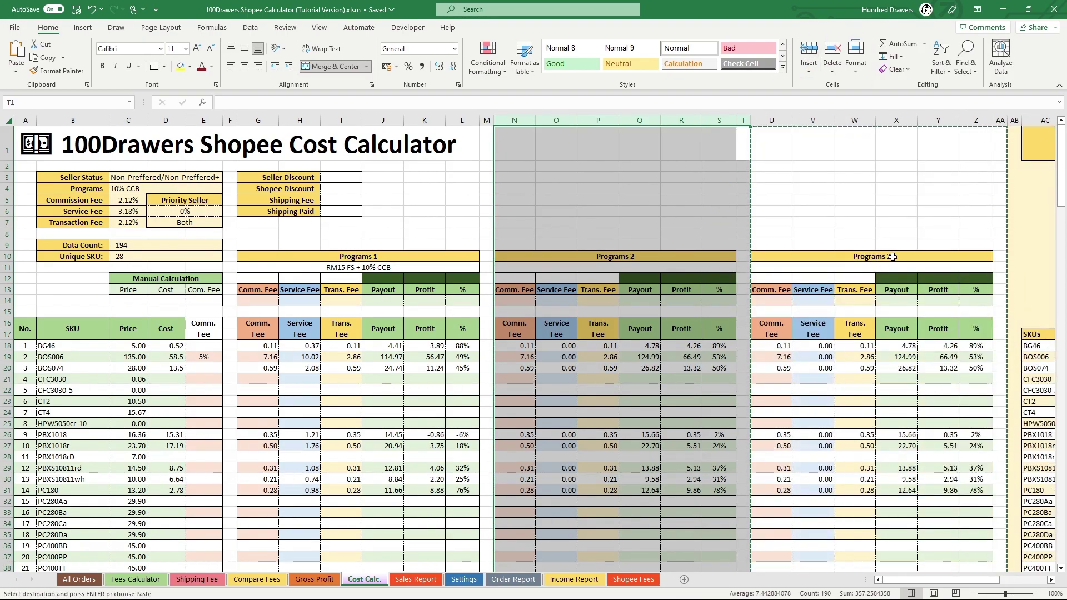
pyautogui.click(681, 329)
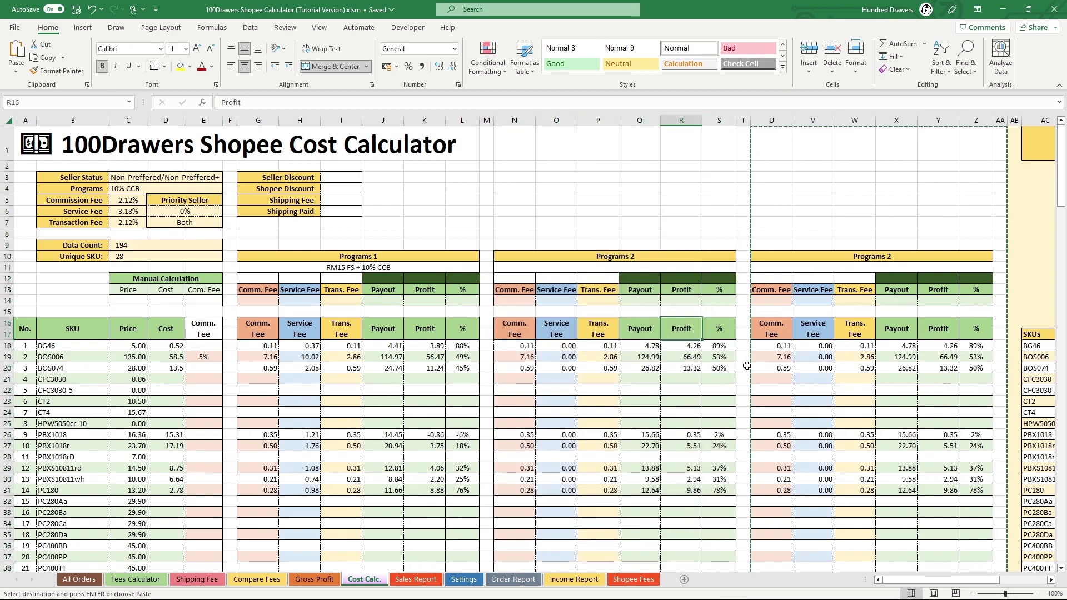
# Edit the new block's Programs 2 heading, deleting the 2
pyautogui.click(898, 257)
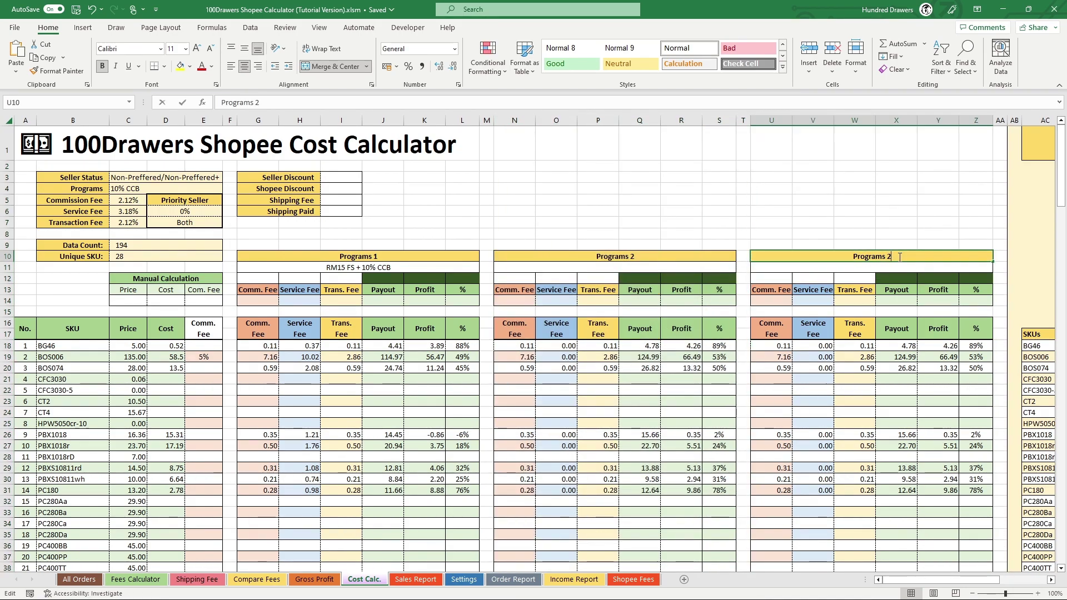
pyautogui.doubleClick(898, 257)
pyautogui.press('BackSpace')
# Finish the new block's heading as 'Programs 3' in cell U10
pyautogui.write('3')
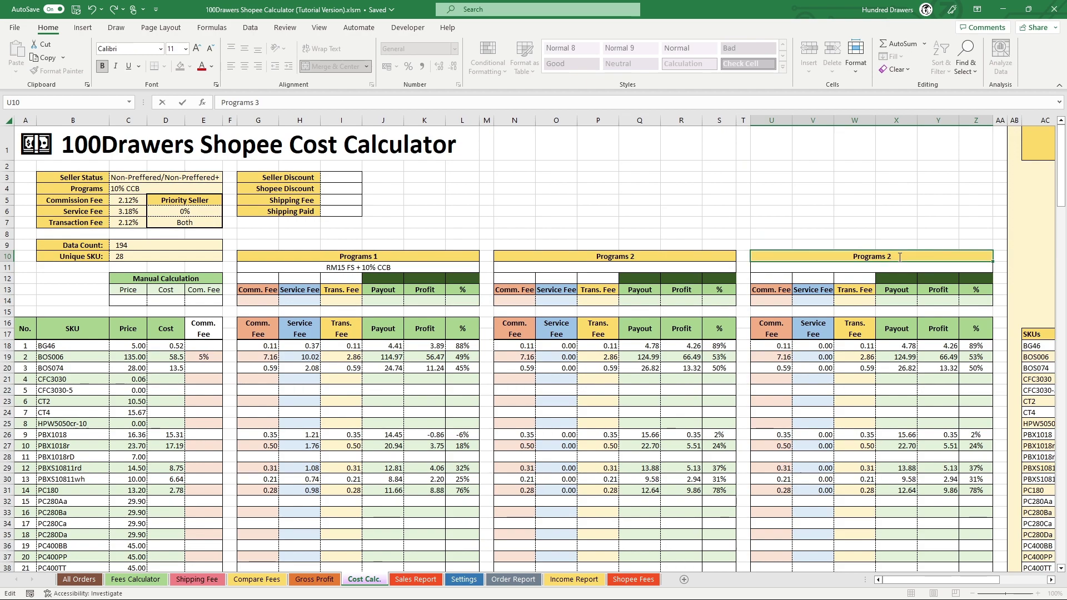
pyautogui.press('Return')
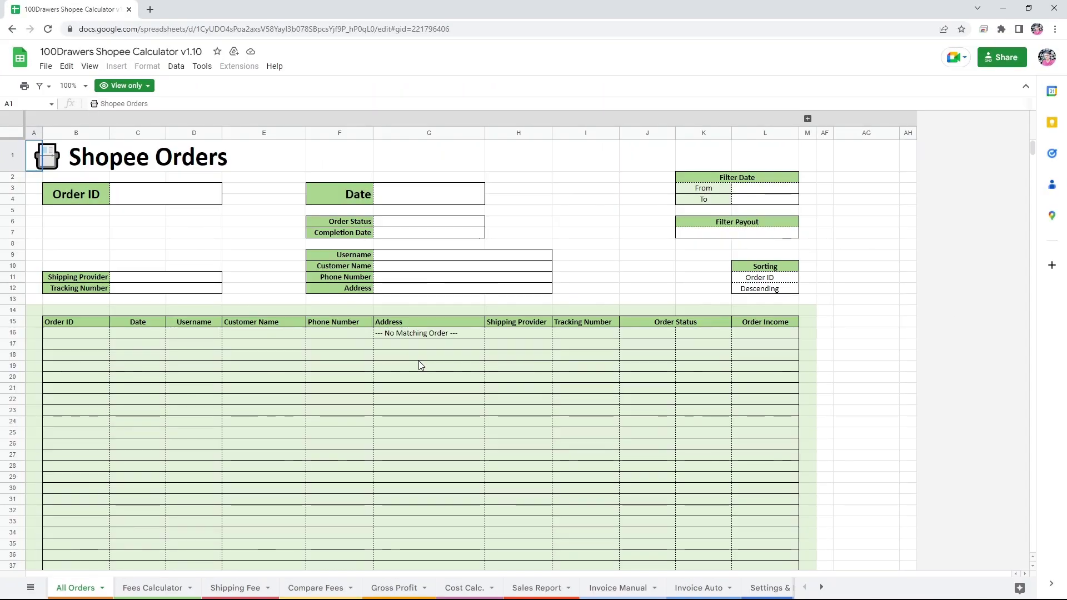
# Make a copy of the Shopee Calculator template in Google Sheets, choosing its destination folder
pyautogui.click(45, 66)
pyautogui.click(85, 138)
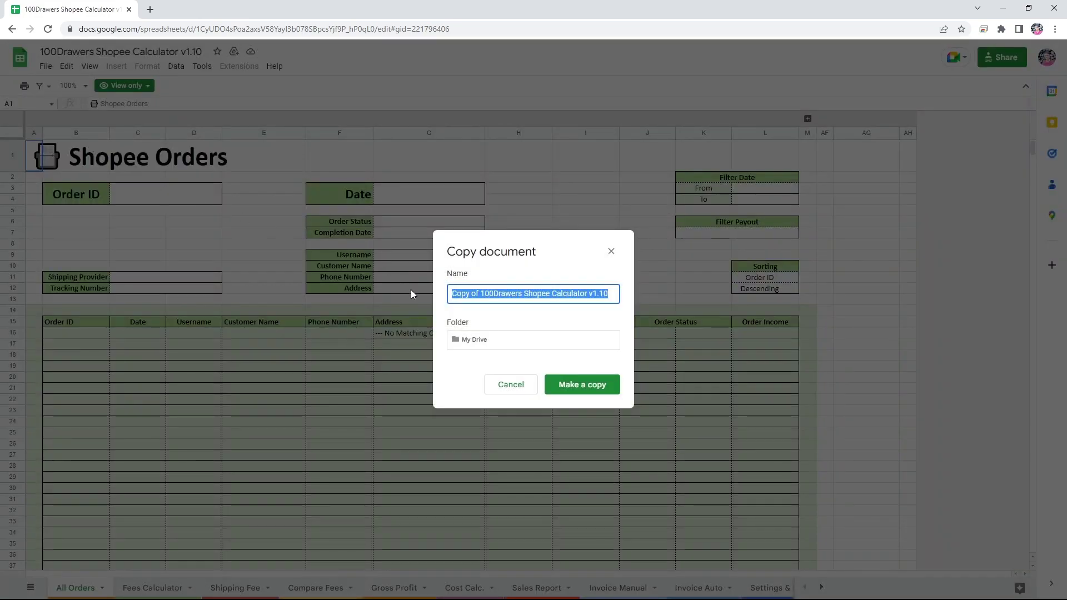
pyautogui.click(493, 342)
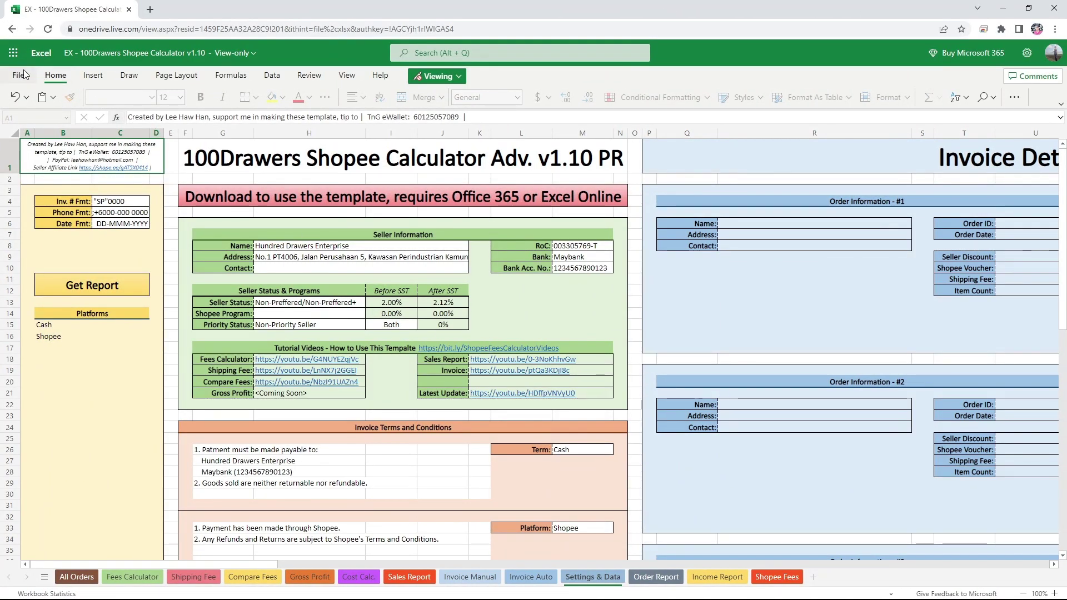
# Download an xlsx copy of the workbook from Excel Online
pyautogui.click(18, 75)
pyautogui.click(47, 184)
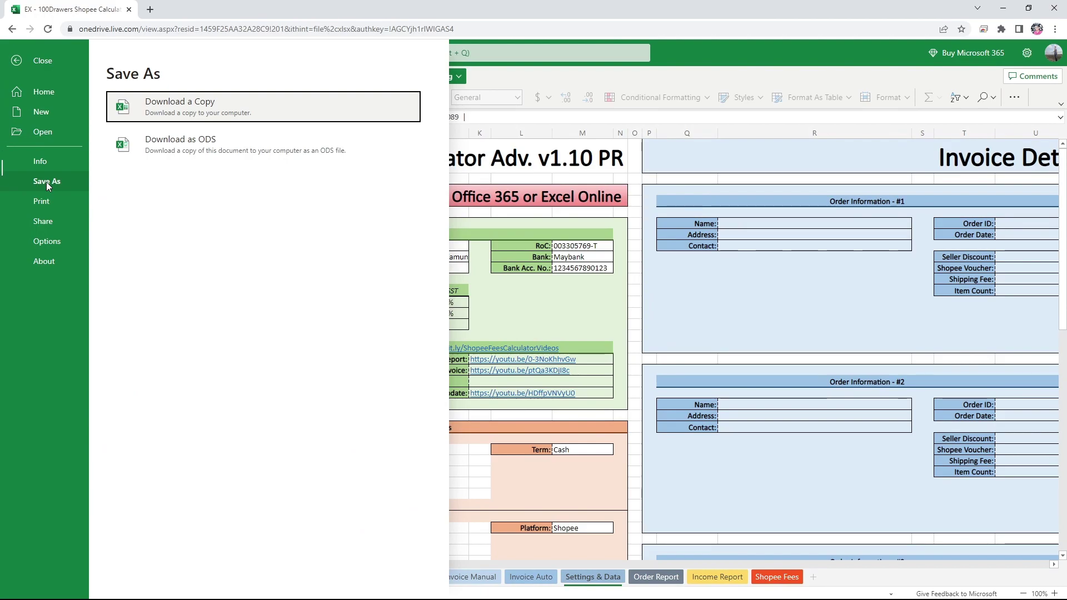
pyautogui.click(179, 116)
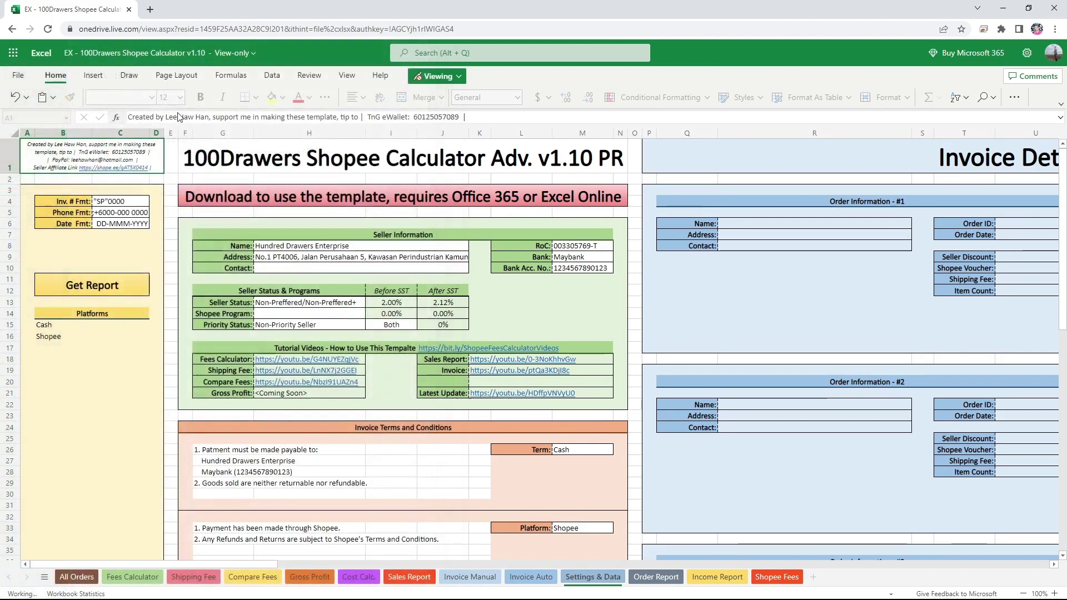